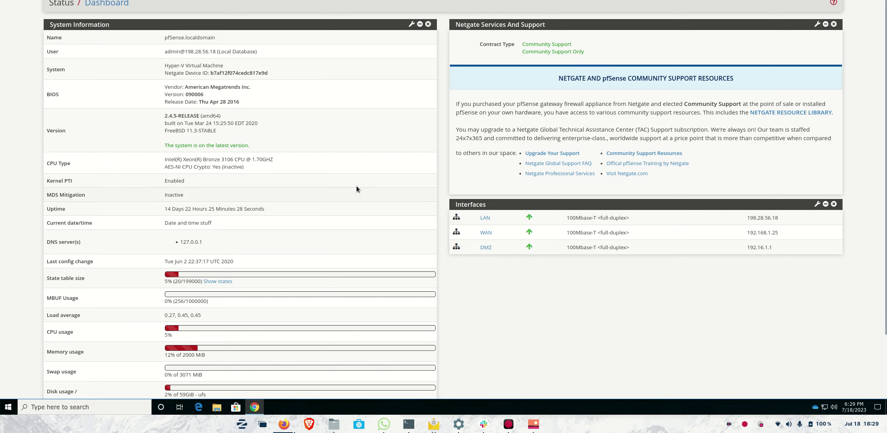
Open the firewall rules for the DMZ interface and start a new rule at the end of the list.
{"action": "left_click", "coordinate": [172, 1]}
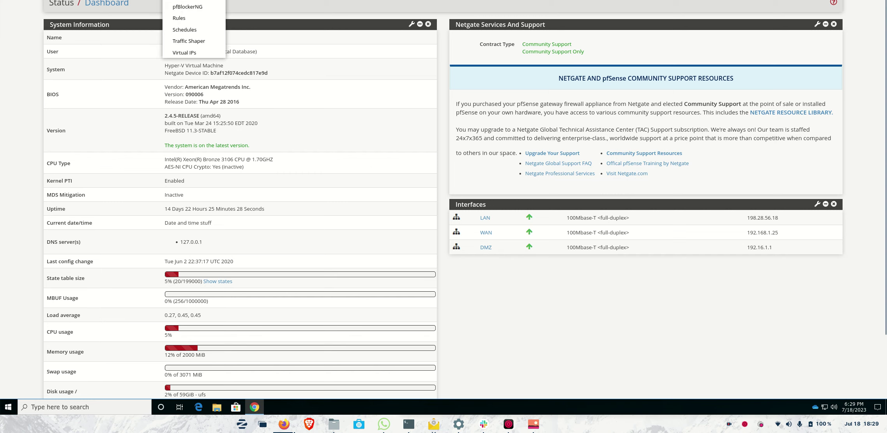
{"action": "left_click", "coordinate": [184, 18]}
{"action": "left_click", "coordinate": [117, 25]}
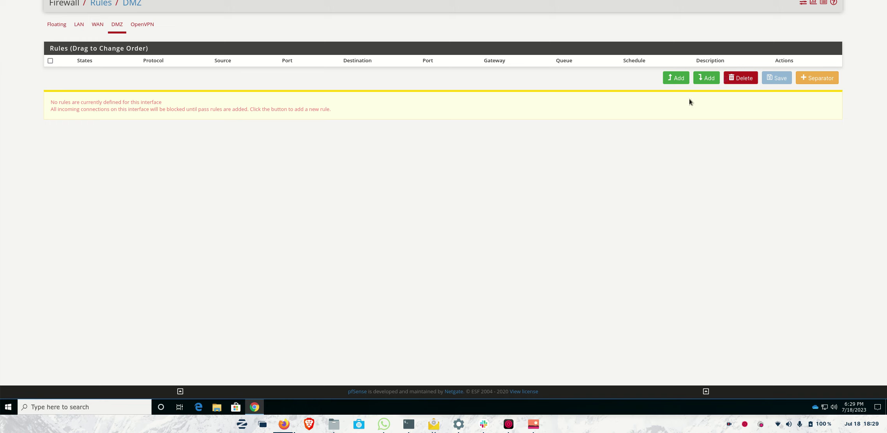
{"action": "left_click", "coordinate": [703, 77]}
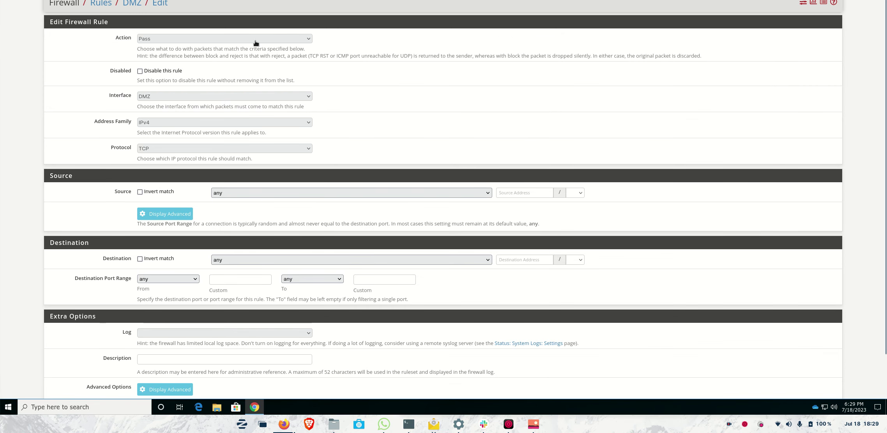
Set the new rule to pass IPv4 traffic on the DMZ interface with the TCP protocol.
{"action": "left_click", "coordinate": [191, 43]}
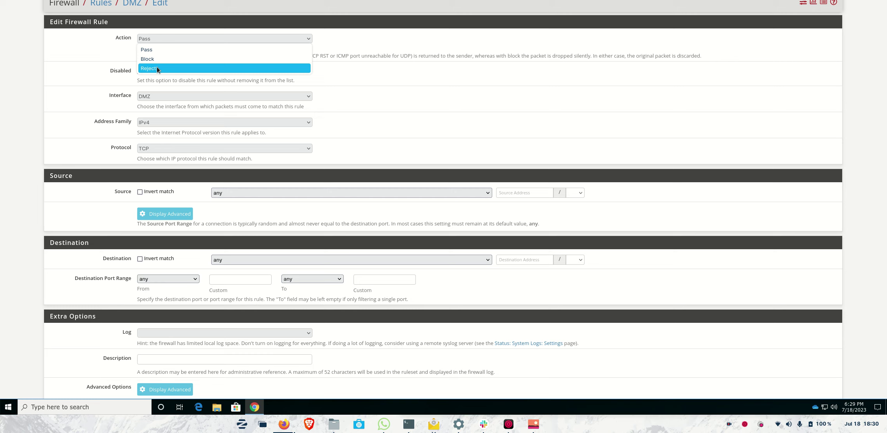
{"action": "left_click", "coordinate": [141, 51]}
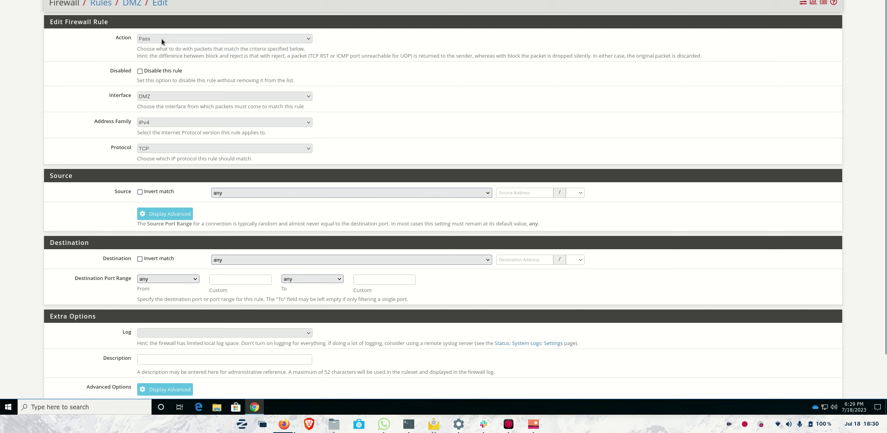
{"action": "left_click", "coordinate": [150, 98]}
{"action": "left_click", "coordinate": [154, 129]}
{"action": "left_click", "coordinate": [164, 125]}
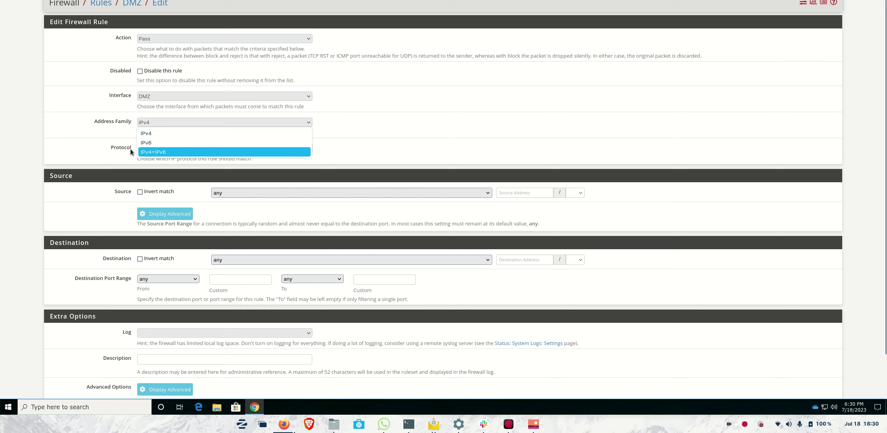
{"action": "left_click", "coordinate": [150, 134]}
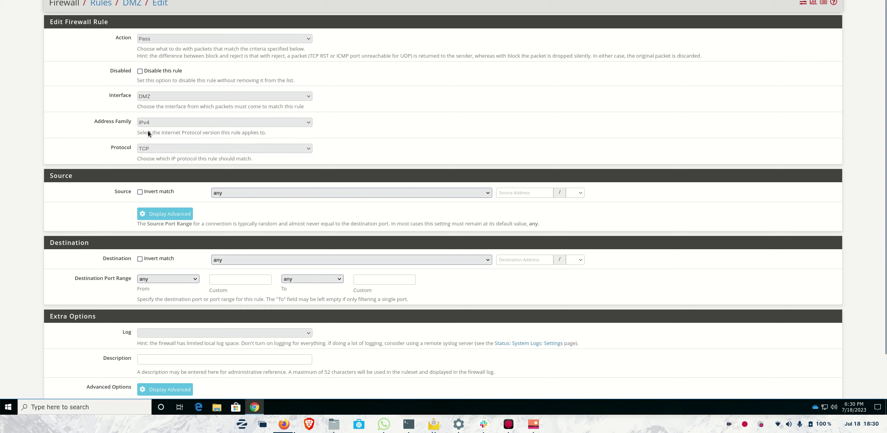
{"action": "left_click", "coordinate": [166, 148]}
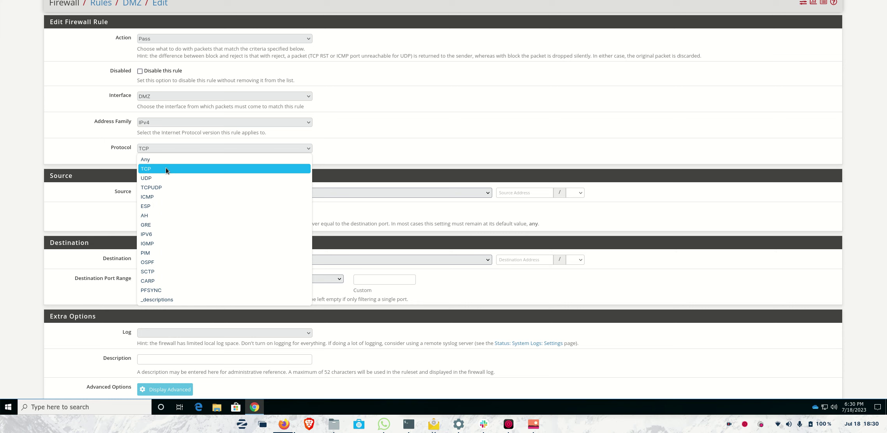
{"action": "left_click", "coordinate": [166, 168]}
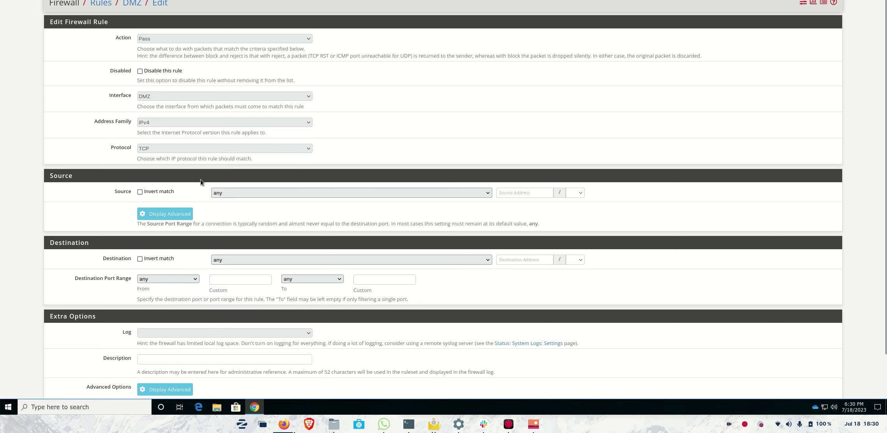
Set the rule's source to WAN net and its destination to the single host 172.16.1.5.
{"action": "left_click", "coordinate": [214, 193]}
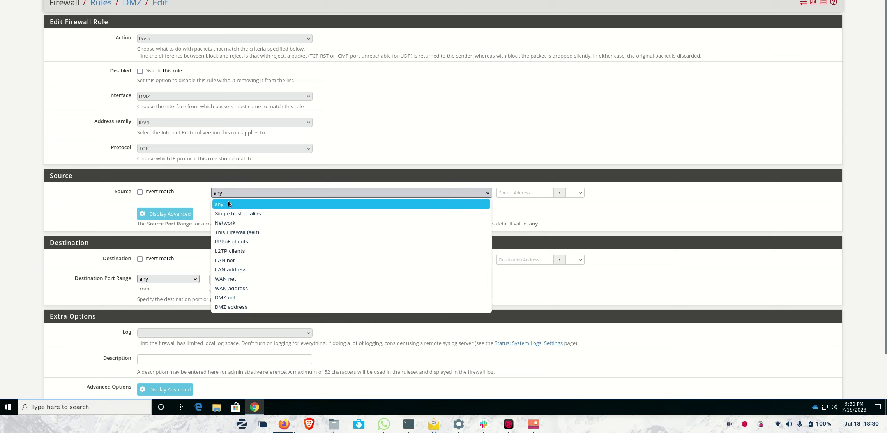
{"action": "left_click", "coordinate": [247, 280]}
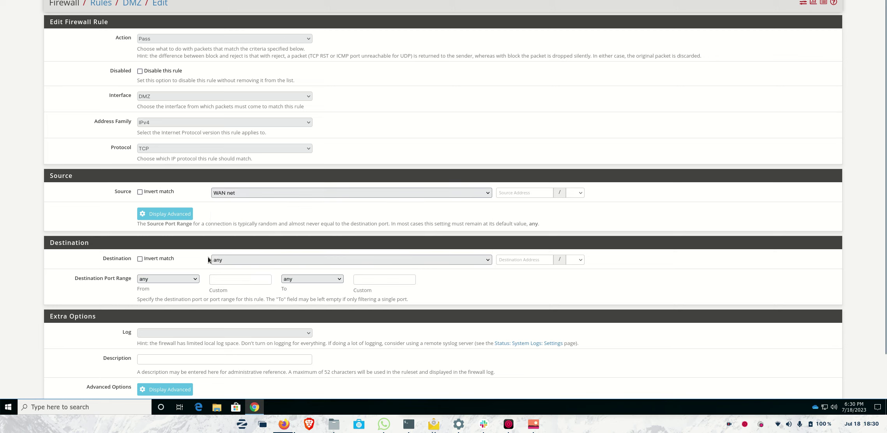
{"action": "left_click", "coordinate": [237, 259]}
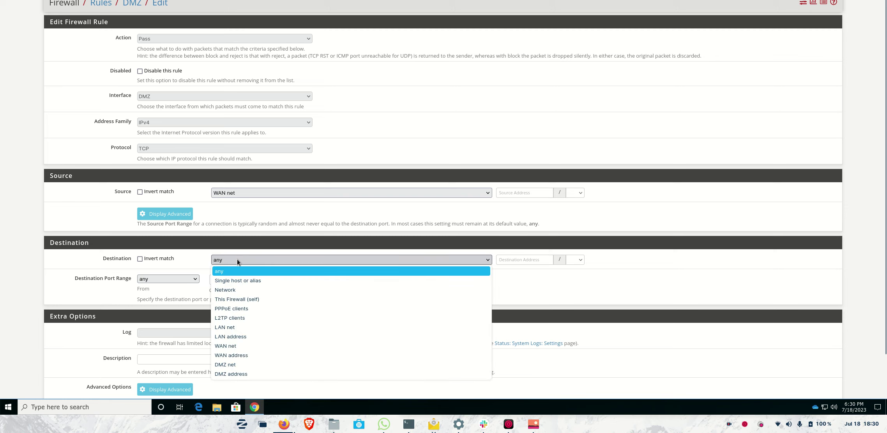
{"action": "left_click", "coordinate": [259, 281]}
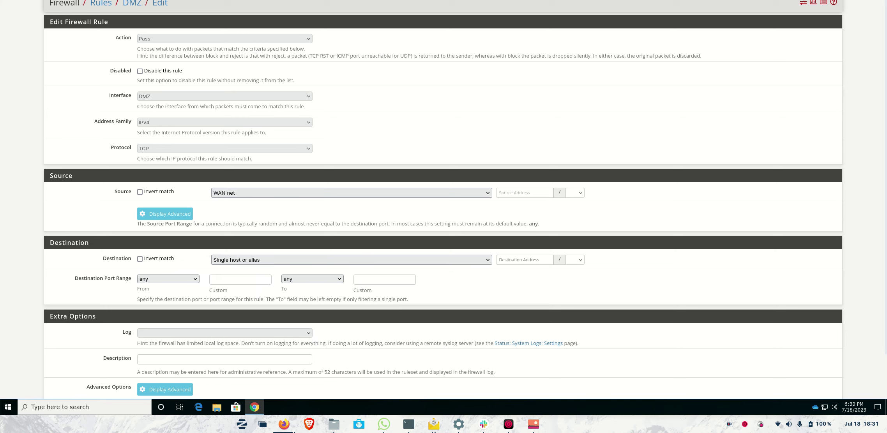
{"action": "key", "text": "ctrl+c"}
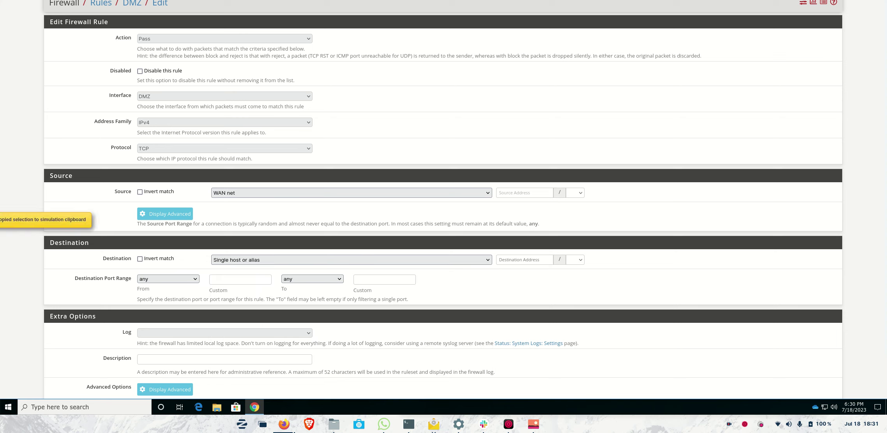
{"action": "left_click", "coordinate": [510, 263]}
{"action": "key", "text": "ctrl+v"}
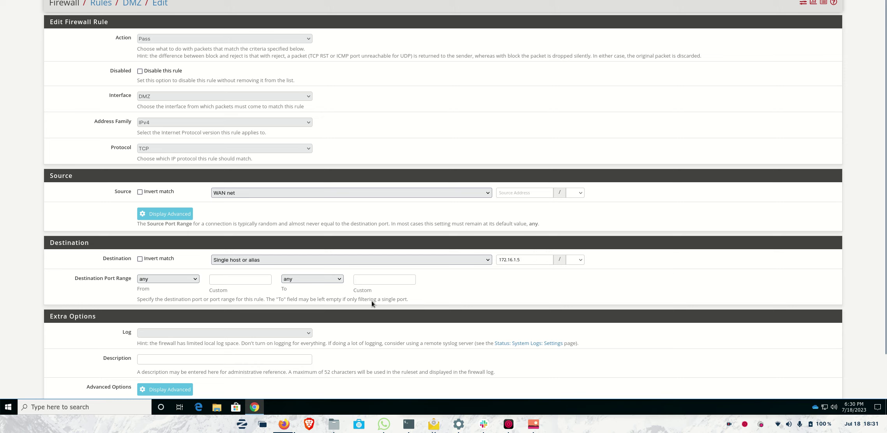
Set the destination port range to HTTP (80) and save the rule with the description "HTTP from WAN to DMZ".
{"action": "left_click", "coordinate": [167, 279]}
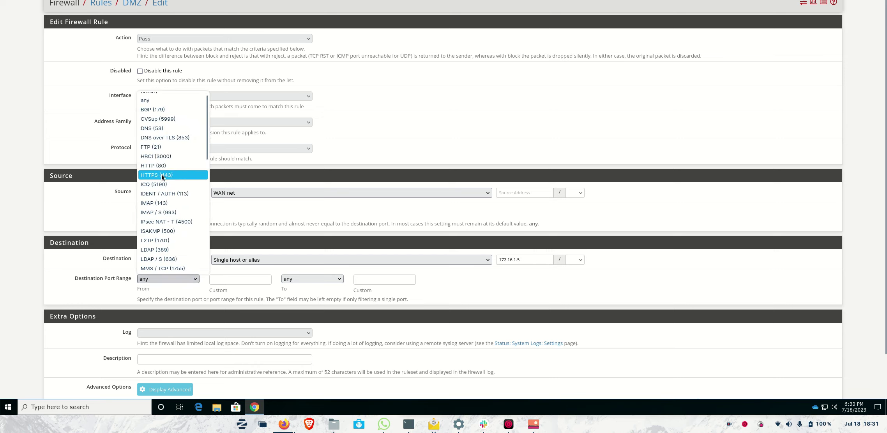
{"action": "left_click", "coordinate": [164, 161]}
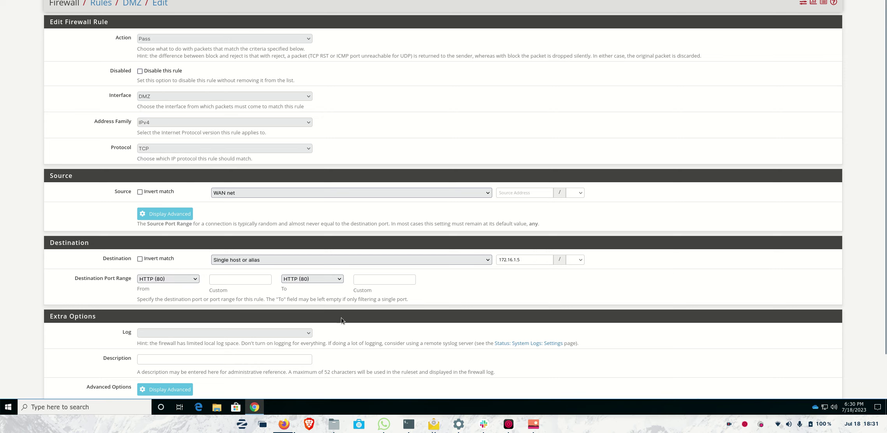
{"action": "scroll", "coordinate": [344, 317], "scroll_direction": "down", "scroll_amount": 2}
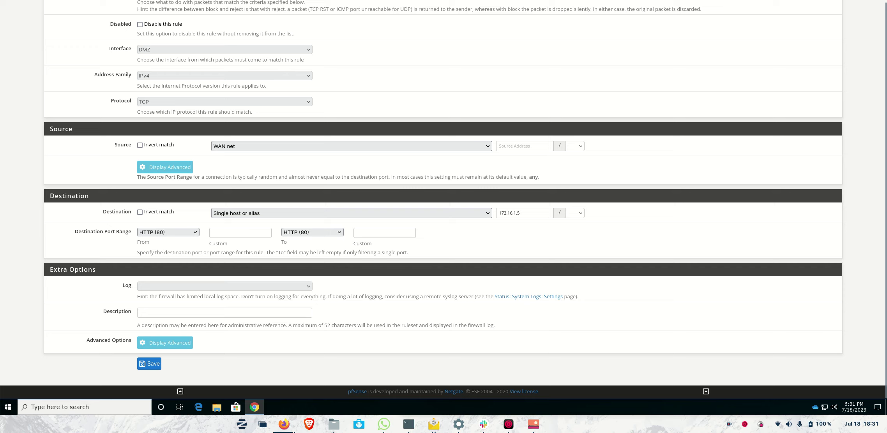
{"action": "left_click", "coordinate": [186, 312]}
{"action": "type", "text": "HTTP"}
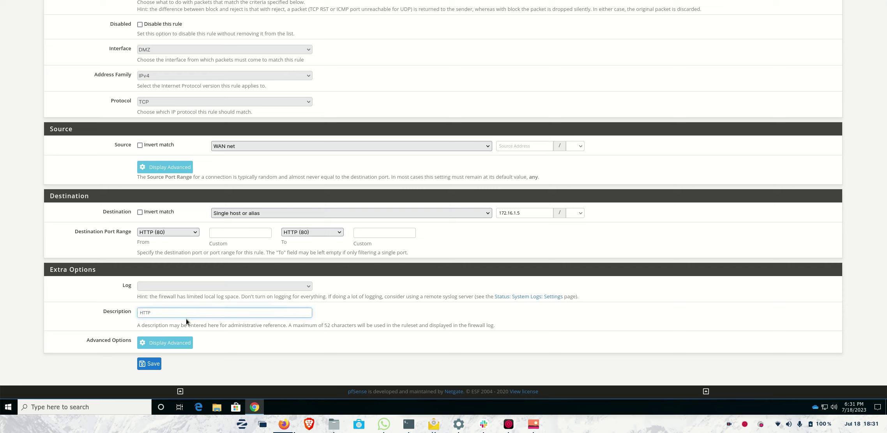
{"action": "type", "text": " from WAN to DMZ"}
{"action": "left_click", "coordinate": [148, 367]}
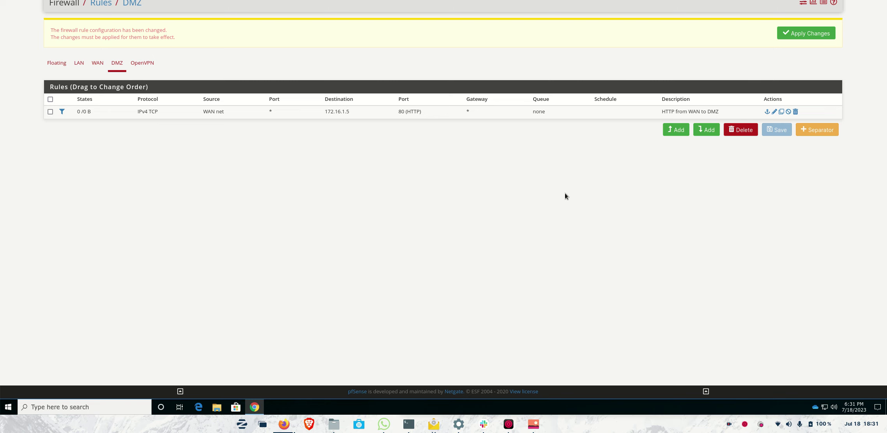
Copy the HTTP rule and set the copy's destination port range to HTTPS (443).
{"action": "left_click", "coordinate": [782, 113]}
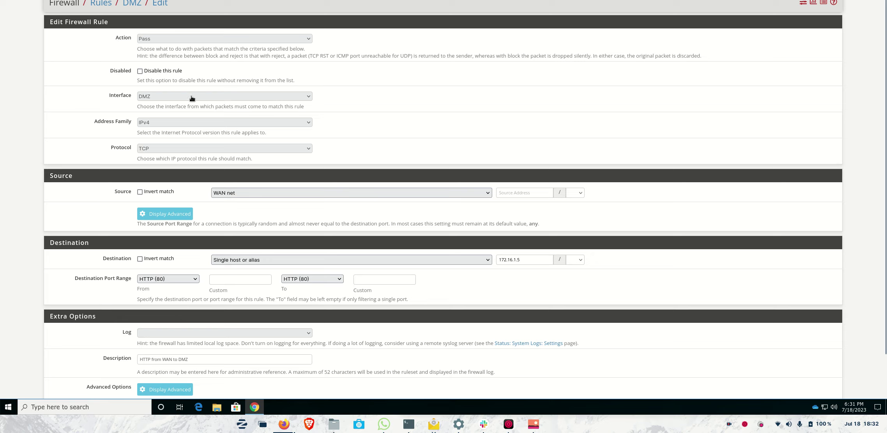
{"action": "scroll", "coordinate": [98, 111], "scroll_direction": "down", "scroll_amount": 1}
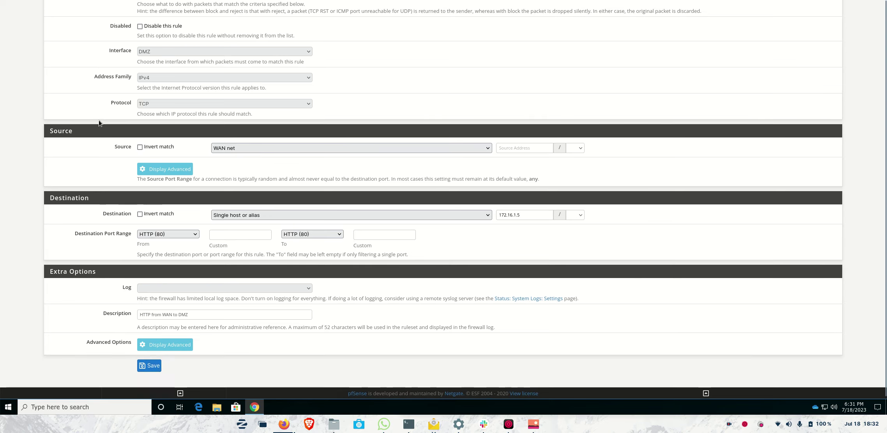
{"action": "left_click", "coordinate": [185, 232]}
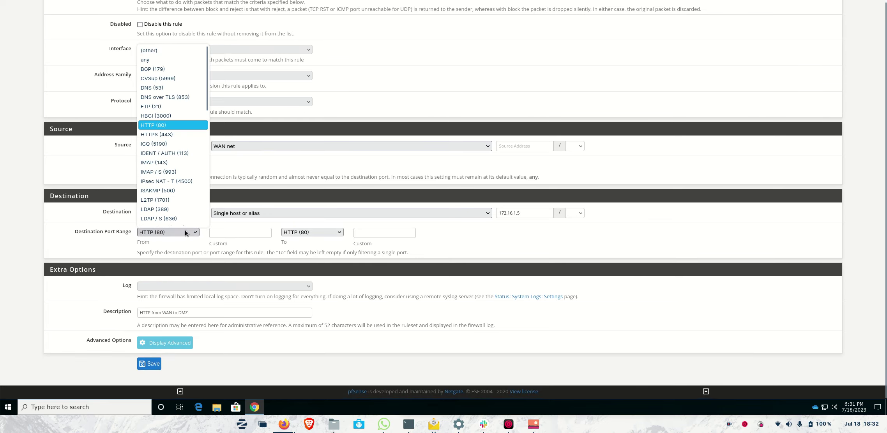
{"action": "left_click", "coordinate": [166, 127]}
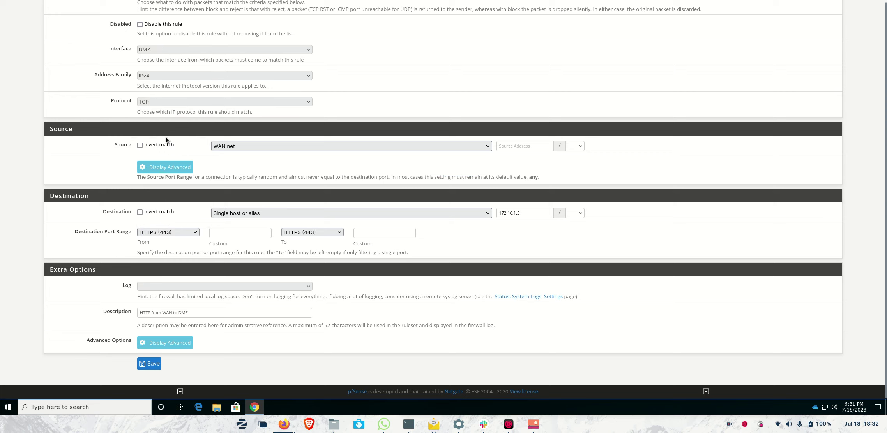
Change the copied rule's description to "HTTPS from WAN to DMZ", save it and apply the firewall changes.
{"action": "left_click", "coordinate": [150, 312]}
{"action": "type", "text": "S"}
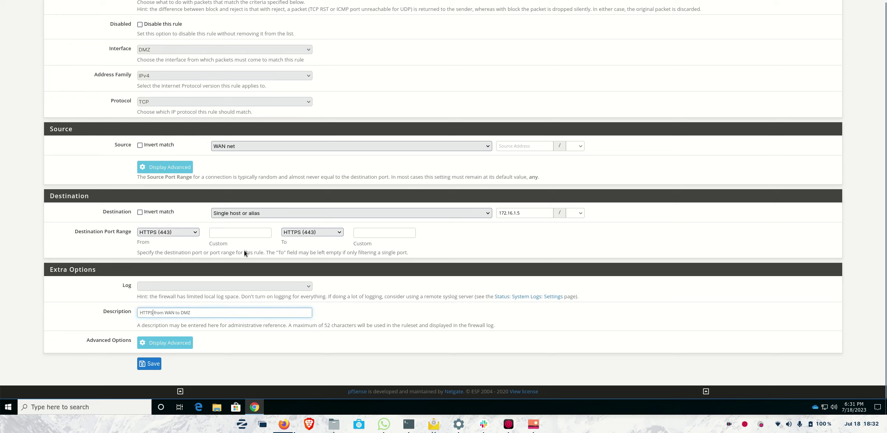
{"action": "left_click", "coordinate": [149, 363]}
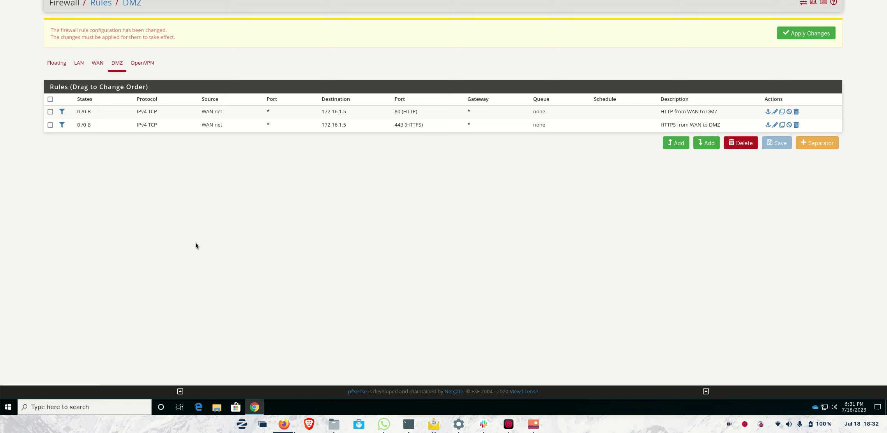
{"action": "left_click", "coordinate": [784, 31]}
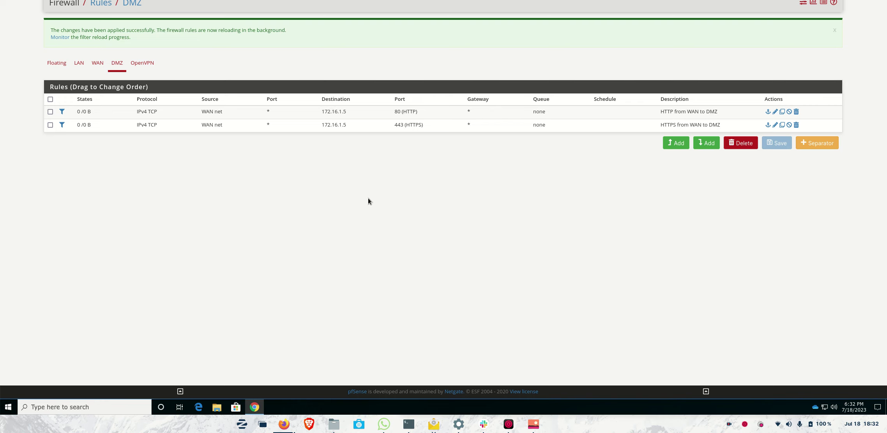
Add another rule at the end of the DMZ list that passes IPv4 traffic on DMZ with protocol Any.
{"action": "left_click", "coordinate": [706, 143]}
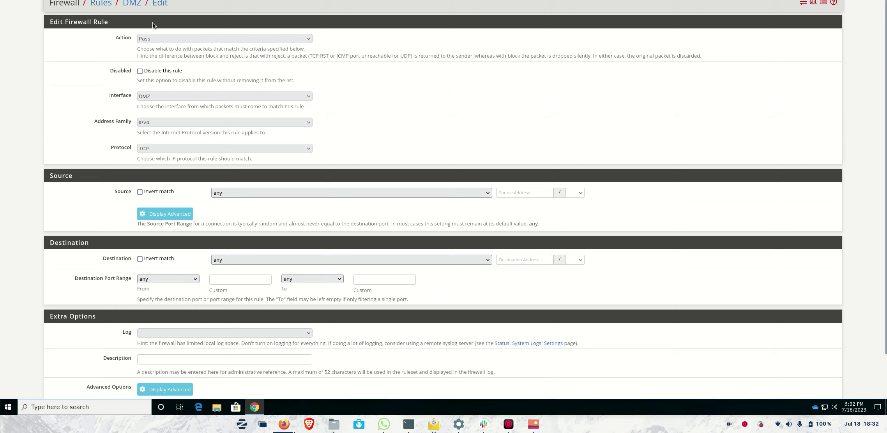
{"action": "left_click", "coordinate": [170, 38]}
{"action": "left_click", "coordinate": [160, 48]}
{"action": "left_click", "coordinate": [150, 99]}
{"action": "left_click", "coordinate": [147, 126]}
{"action": "left_click", "coordinate": [157, 152]}
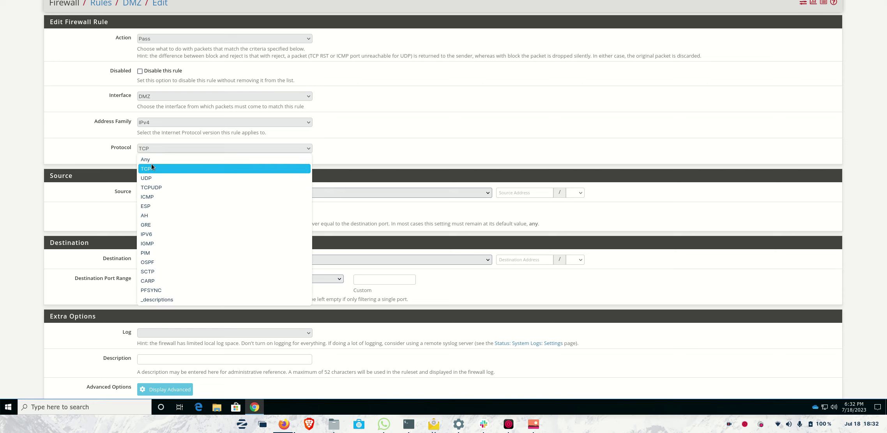
{"action": "left_click", "coordinate": [153, 159]}
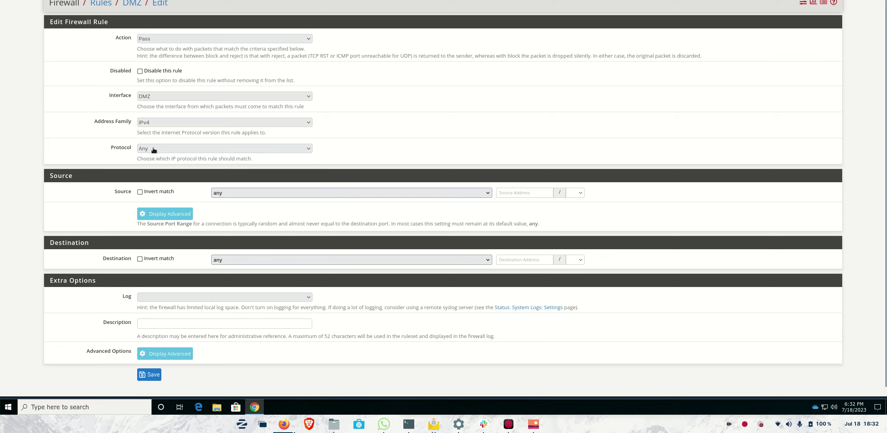
Set the rule's source to LAN net and its destination to DMZ net.
{"action": "left_click", "coordinate": [226, 193]}
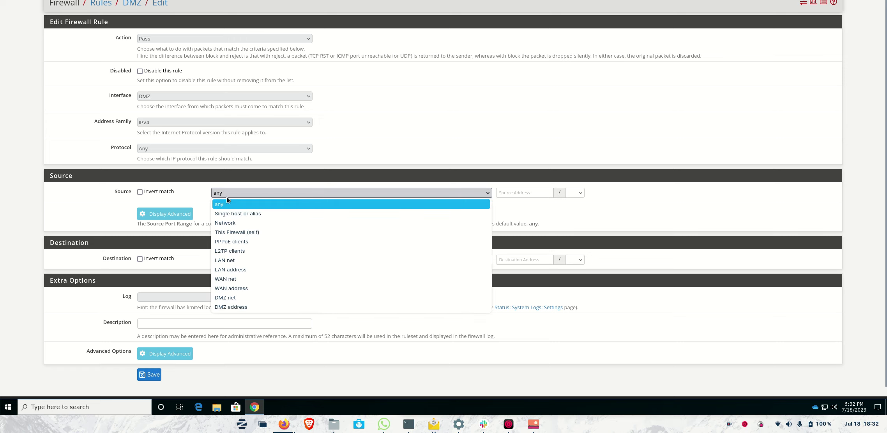
{"action": "left_click", "coordinate": [238, 259]}
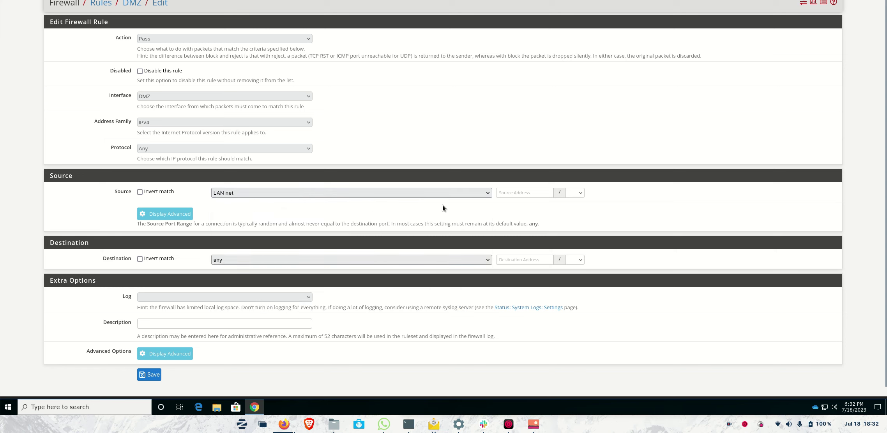
{"action": "left_click", "coordinate": [232, 258]}
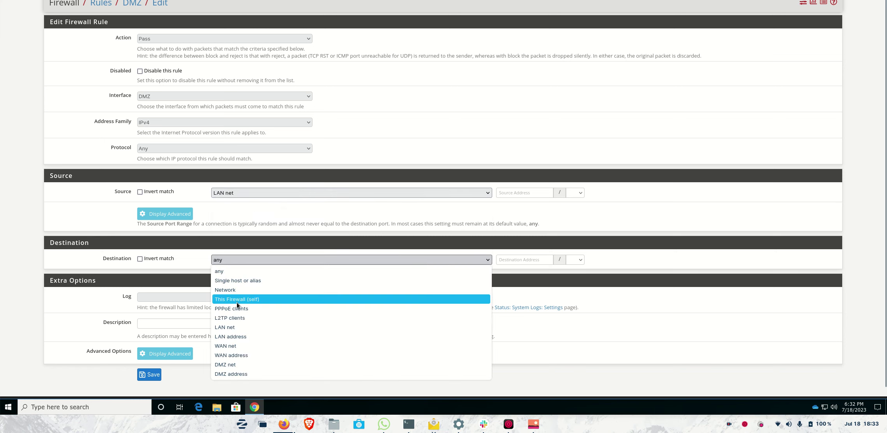
{"action": "left_click", "coordinate": [251, 364]}
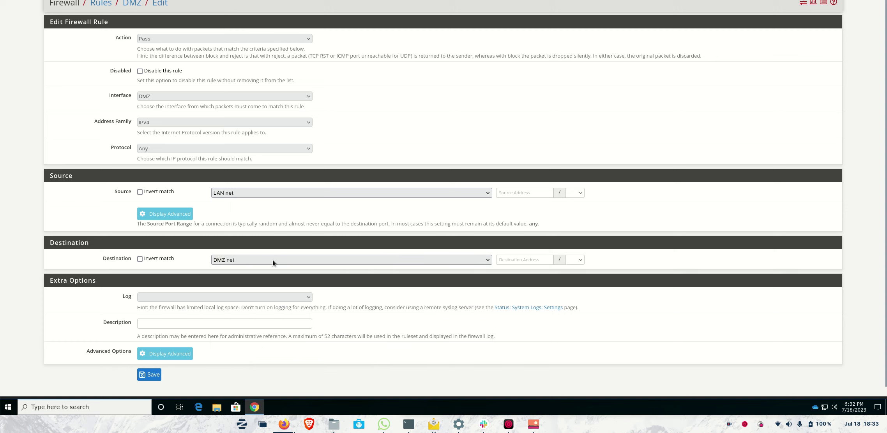
Describe the rule as "LAN network to DMZ network", save it and apply the firewall changes.
{"action": "left_click", "coordinate": [189, 326]}
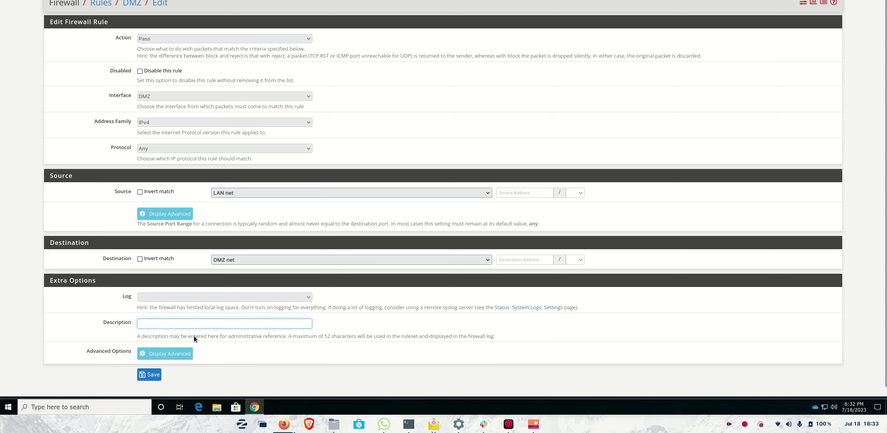
{"action": "type", "text": "LAN network to DMZ network"}
{"action": "left_click", "coordinate": [145, 376]}
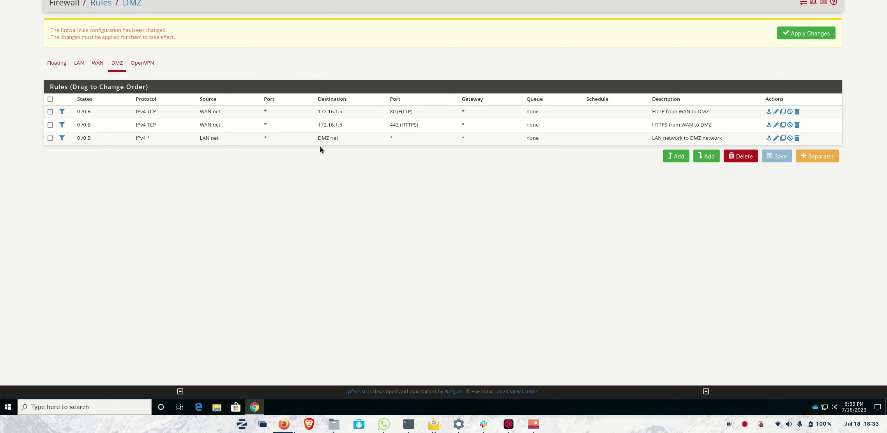
{"action": "left_click", "coordinate": [786, 33]}
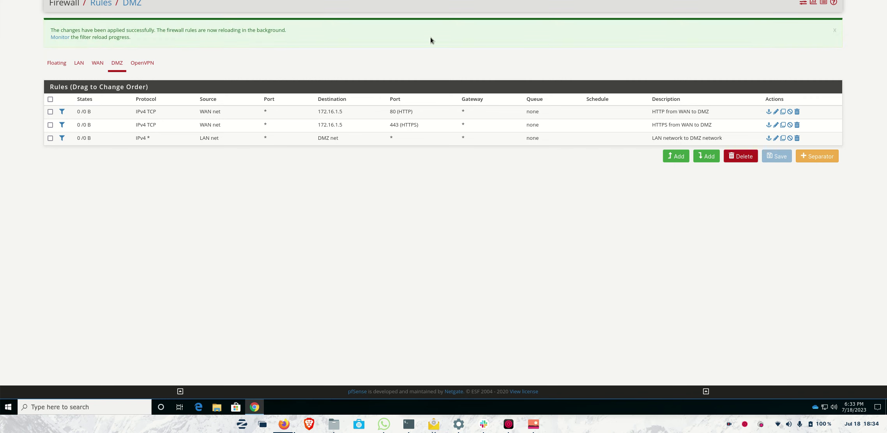